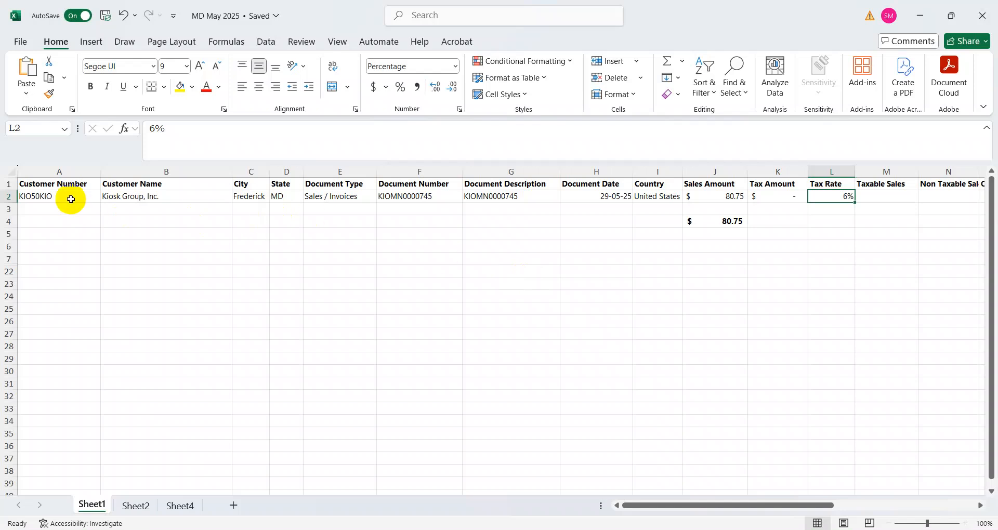
- Review the column headings and invoice values in Sheet1, from Customer Name through Tax Amount and Tax Rate
{"action": "key", "text": "Up"}
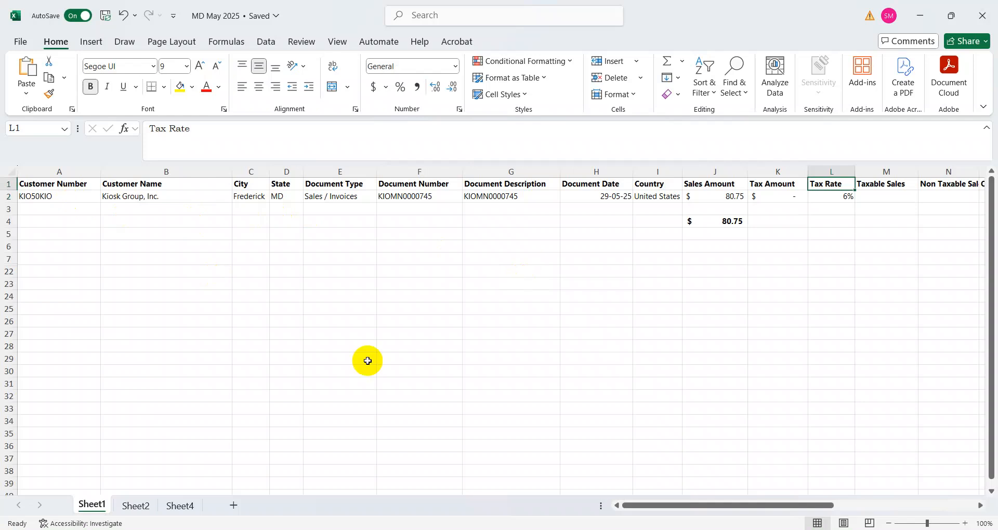
{"action": "key", "text": "Home"}
{"action": "key", "text": "Right"}
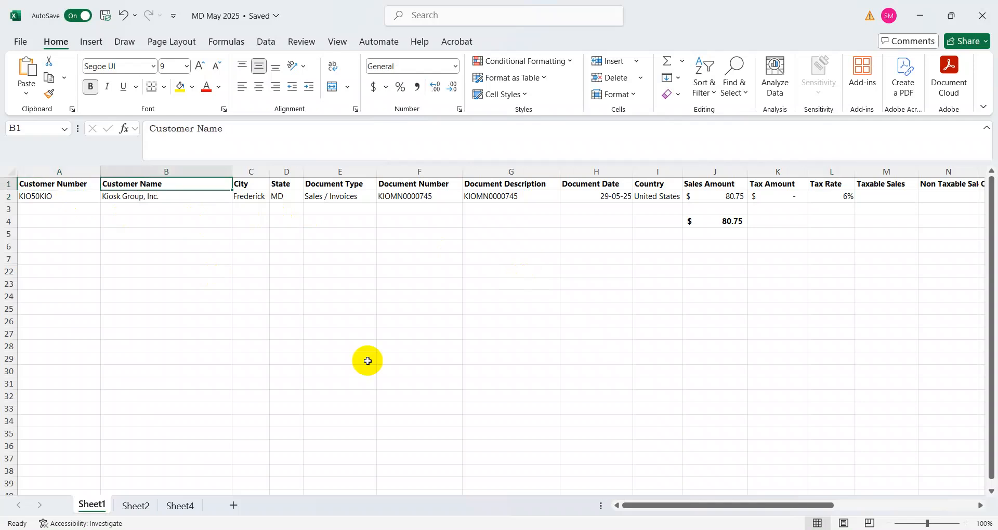
{"action": "key", "text": "Right"}
{"action": "key", "text": "Right"}
{"action": "key", "text": "Right"}
{"action": "key", "text": "Right"}
{"action": "key", "text": "Right"}
{"action": "key", "text": "Right"}
{"action": "key", "text": "Right"}
{"action": "key", "text": "Right"}
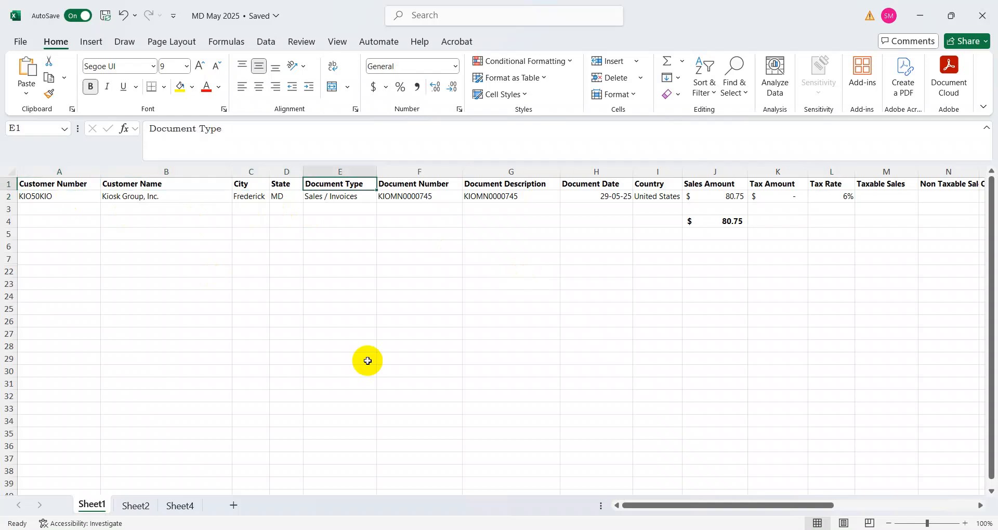
{"action": "key", "text": "Down"}
{"action": "key", "text": "Up"}
{"action": "key", "text": "Right"}
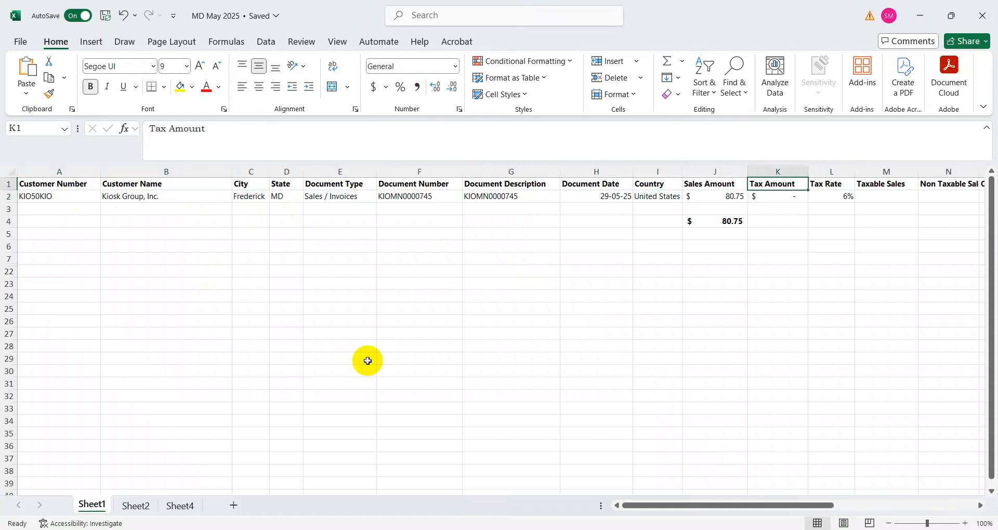
{"action": "key", "text": "Down"}
{"action": "key", "text": "Right"}
{"action": "key", "text": "Left"}
{"action": "key", "text": "Up"}
{"action": "key", "text": "Right"}
{"action": "key", "text": "Down"}
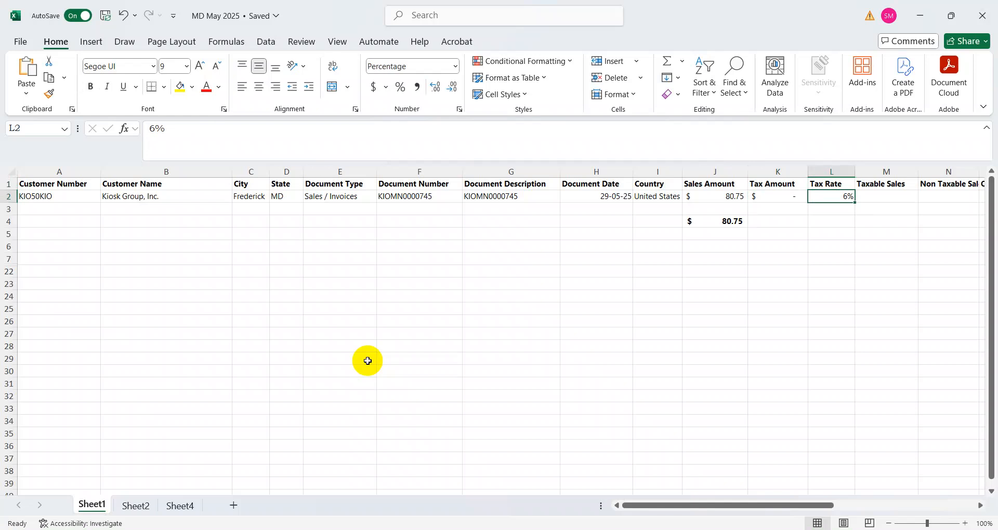
- Switch to the Maryland Tax Connect portal in the browser and open the page for filing a form
{"action": "key", "text": "alt+Tab"}
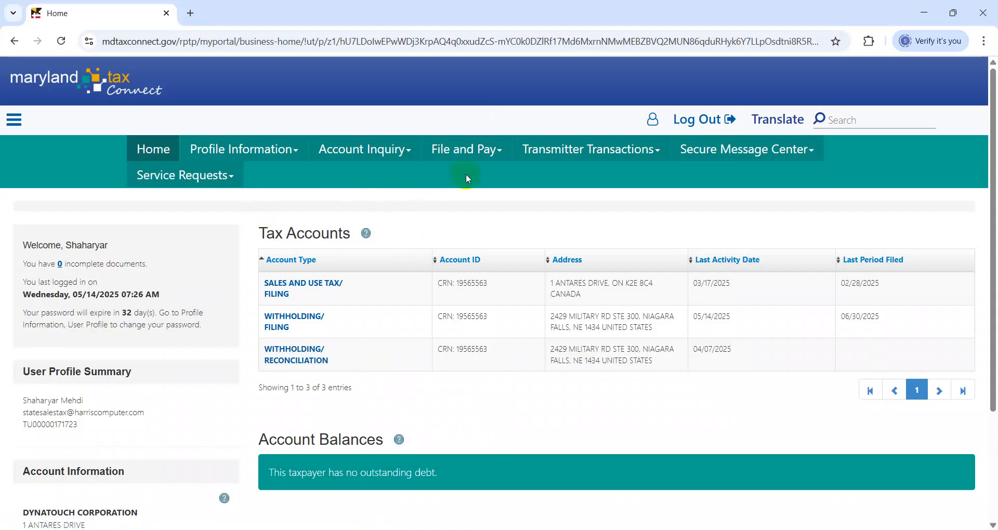
{"action": "left_click", "coordinate": [489, 155]}
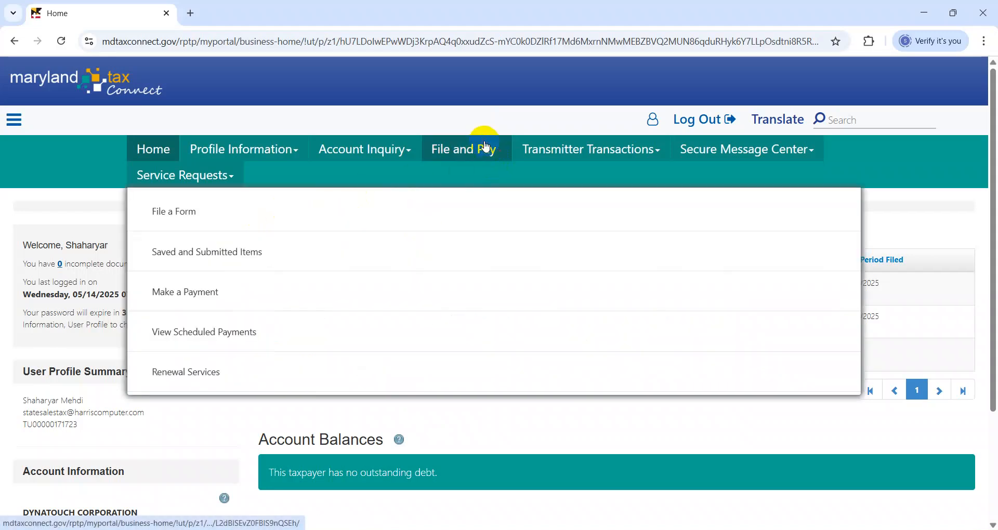
{"action": "left_click", "coordinate": [185, 216]}
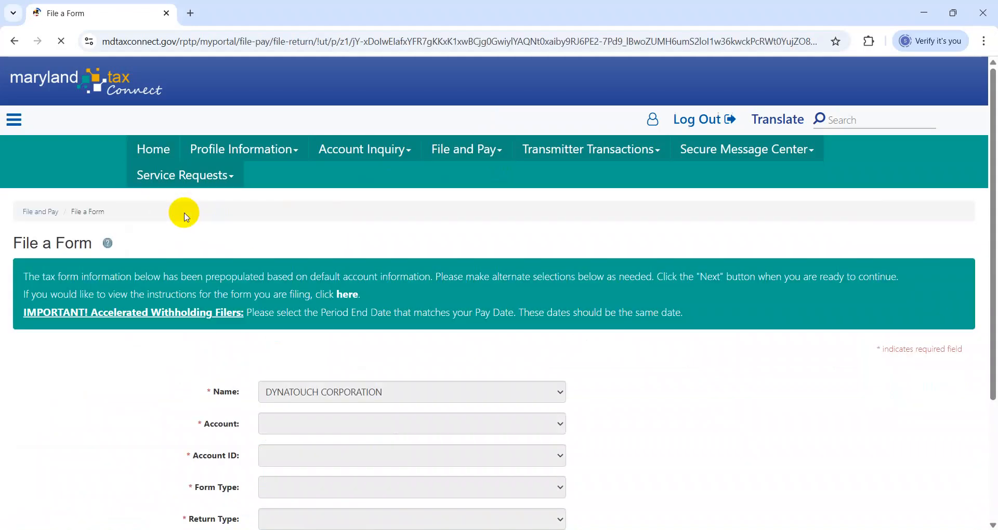
- Select SALES AND USE TAX/FILING as the account and ORIGINAL RETURN as the return type
{"action": "left_click_drag", "start_coordinate": [991, 278], "coordinate": [996, 381]}
{"action": "left_click", "coordinate": [306, 295]}
{"action": "left_click", "coordinate": [300, 290]}
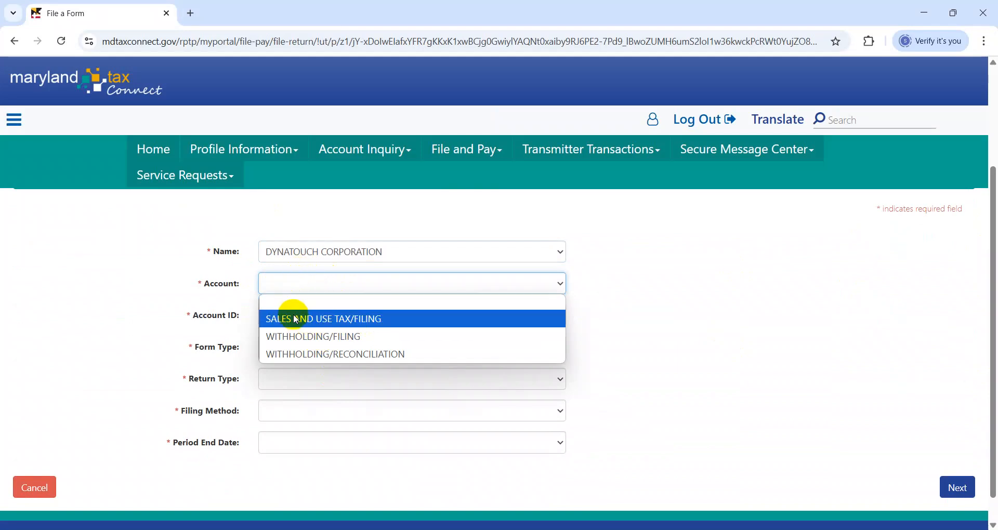
{"action": "left_click", "coordinate": [294, 319]}
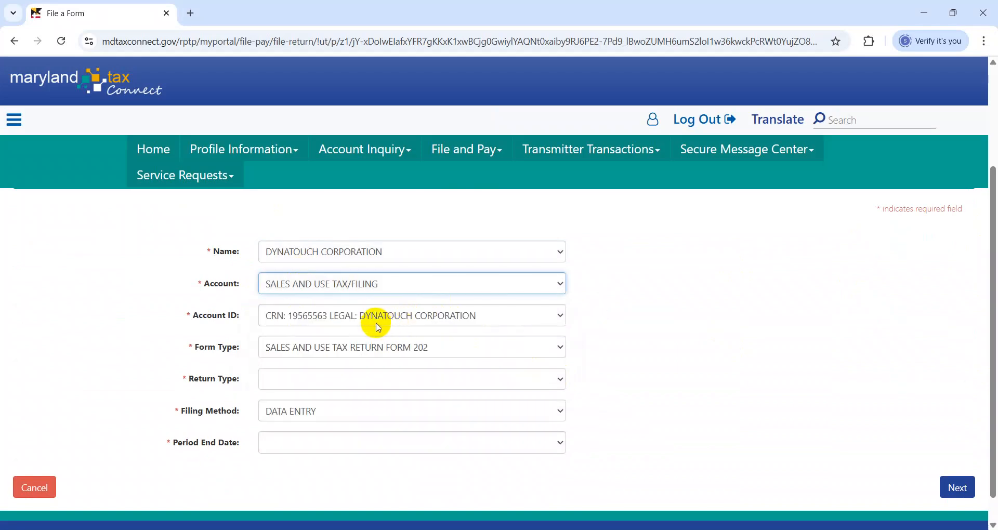
{"action": "left_click", "coordinate": [372, 382]}
{"action": "left_click", "coordinate": [346, 413]}
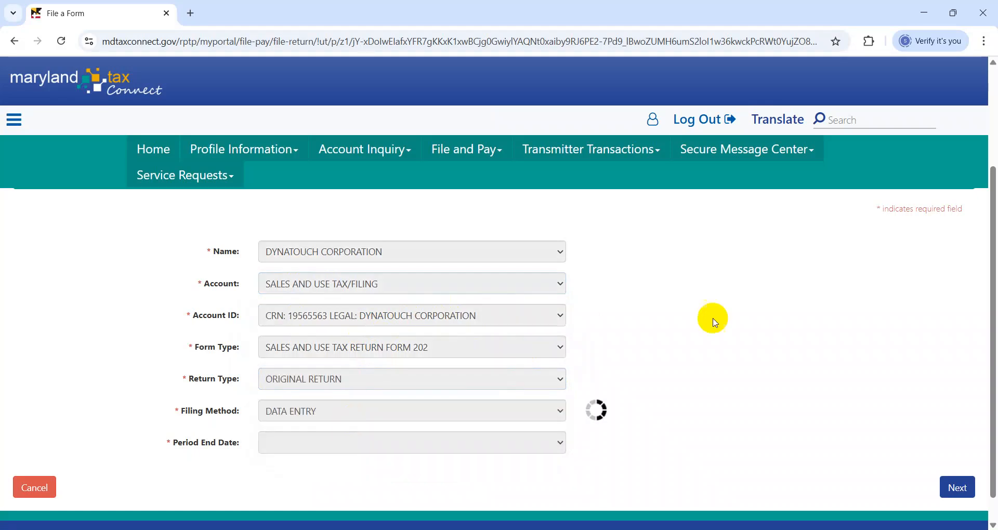
- Set the filing period to 5/1/2025 - 5/31/2025 and continue to the return form
{"action": "left_click", "coordinate": [518, 381]}
{"action": "left_click", "coordinate": [519, 381]}
{"action": "left_click", "coordinate": [471, 409]}
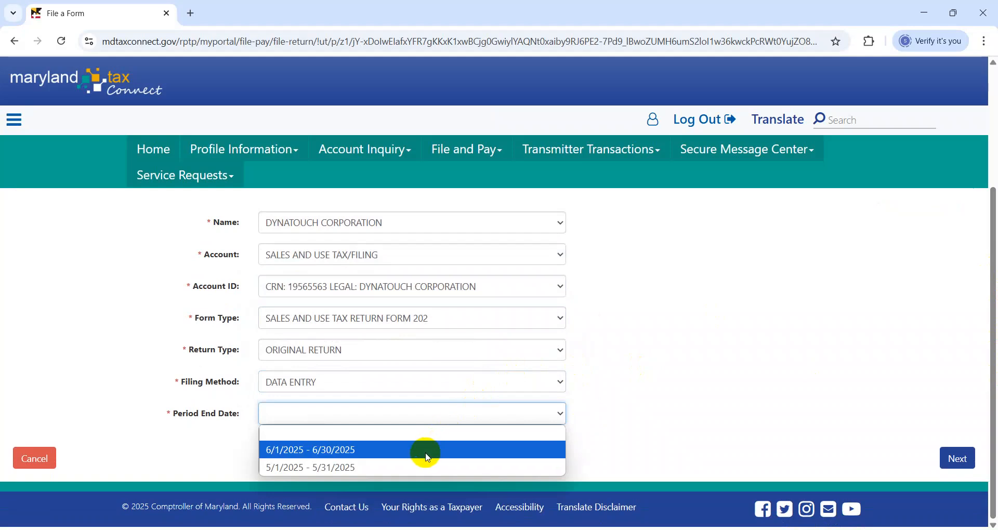
{"action": "left_click", "coordinate": [376, 468]}
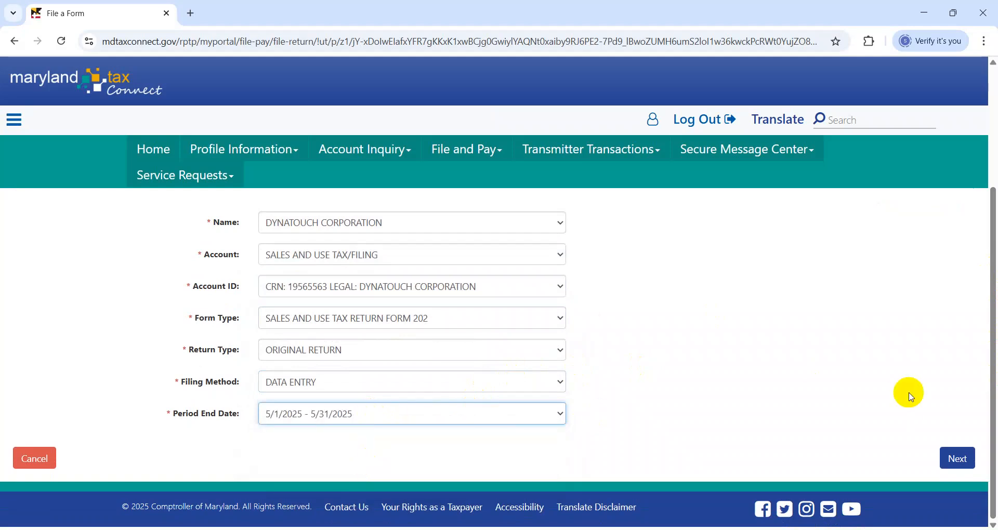
{"action": "left_click", "coordinate": [957, 459]}
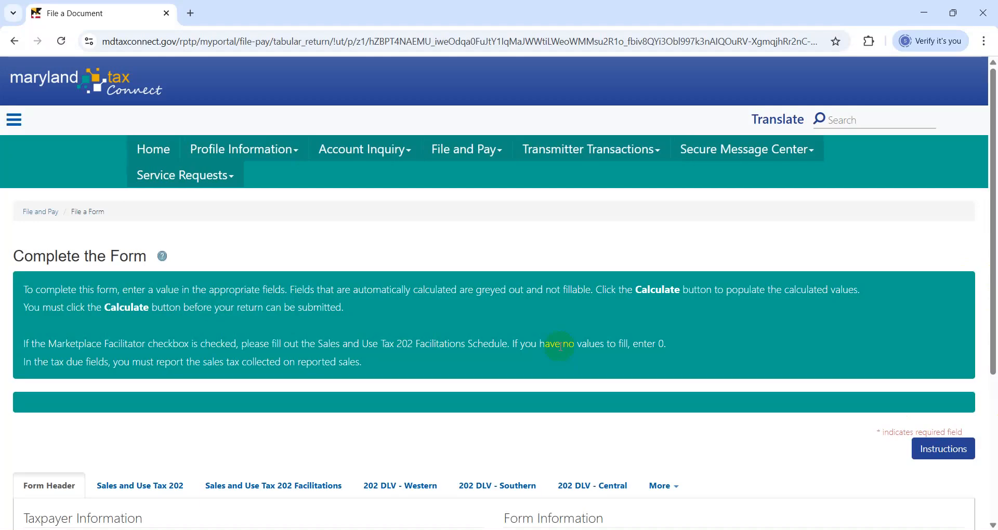
- Enter 80.75 as the line 3 gross sales in the Sales and Use Tax 202 section, using the MD May 2025 workbook's sales total
{"action": "scroll", "coordinate": [993, 326], "scroll_direction": "down", "scroll_amount": 10}
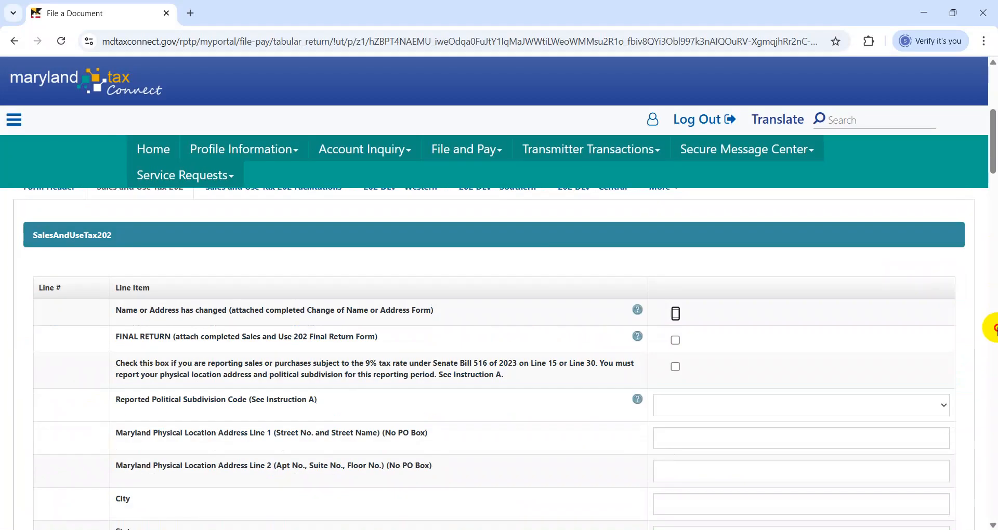
{"action": "scroll", "coordinate": [994, 359], "scroll_direction": "up", "scroll_amount": 1}
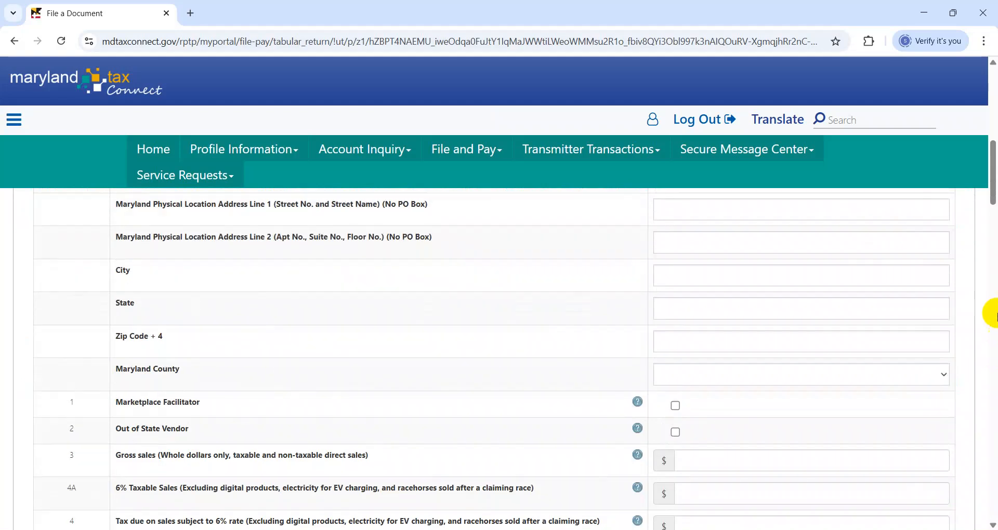
{"action": "left_click_drag", "start_coordinate": [994, 192], "coordinate": [993, 226]}
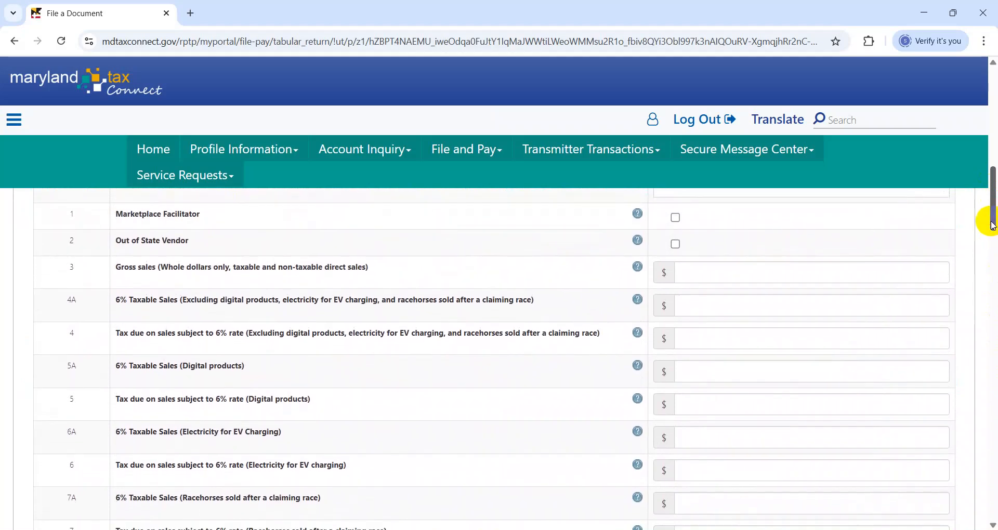
{"action": "left_click", "coordinate": [692, 275]}
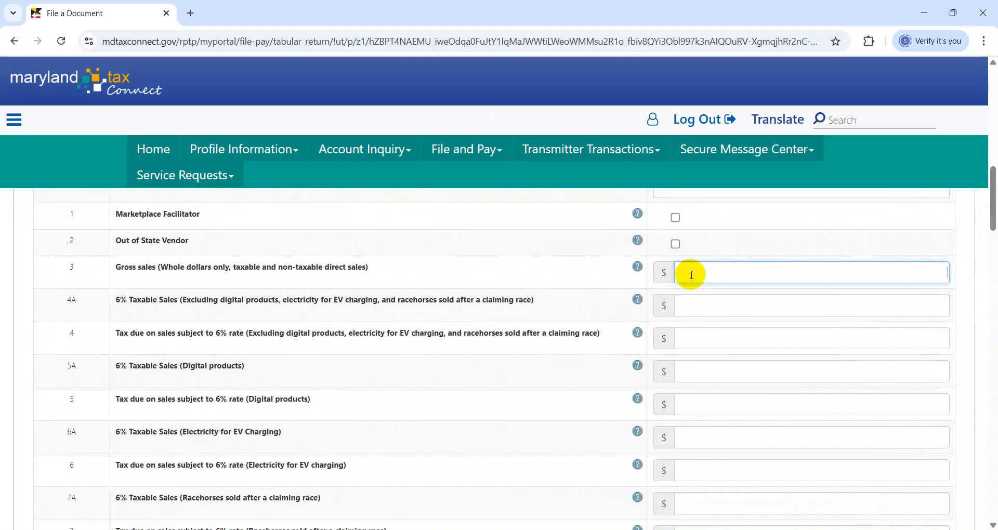
{"action": "key", "text": "alt+Tab"}
{"action": "key", "text": "Left"}
{"action": "key", "text": "Left"}
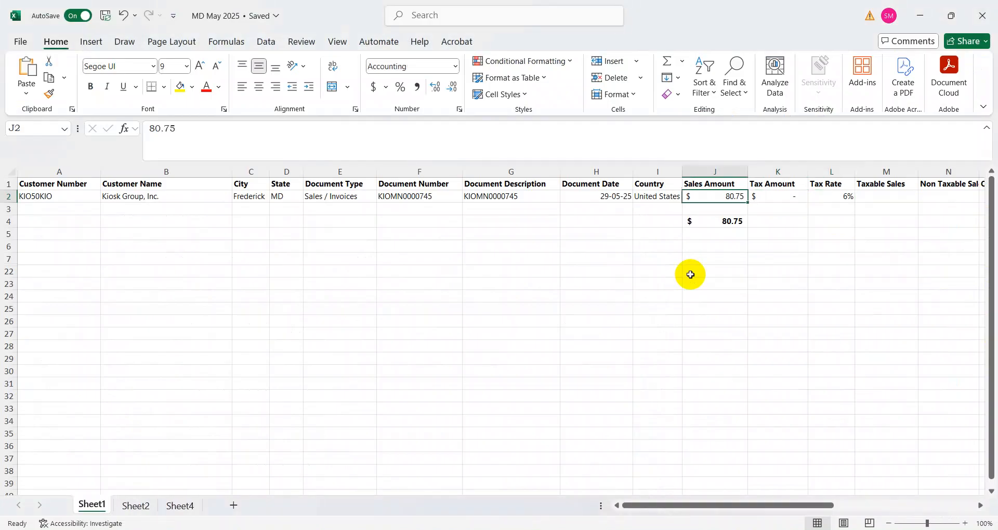
{"action": "key", "text": "Down"}
{"action": "key", "text": "Down"}
{"action": "key", "text": "alt+Tab"}
{"action": "type", "text": "80.75"}
{"action": "key", "text": "Tab"}
- Check the other sheets of the MD May 2025 workbook and return to the tax form
{"action": "key", "text": "alt+Tab"}
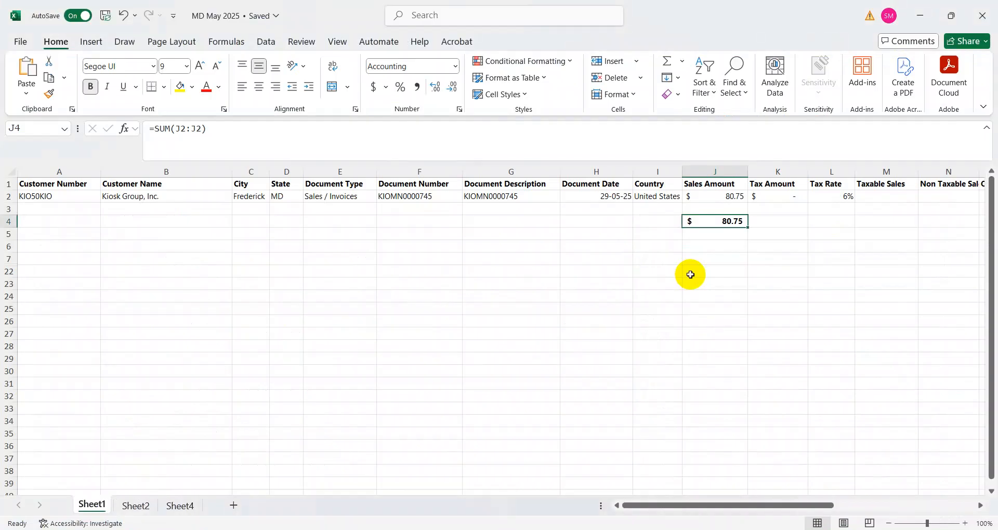
{"action": "key", "text": "ctrl+Page_Down"}
{"action": "key", "text": "ctrl+Page_Down"}
{"action": "key", "text": "ctrl+Page_Up"}
{"action": "key", "text": "ctrl+Page_Up"}
{"action": "key", "text": "alt+Tab"}
- Enter 0 for the line 4A 6% taxable sales and calculate the return
{"action": "left_click", "coordinate": [717, 310]}
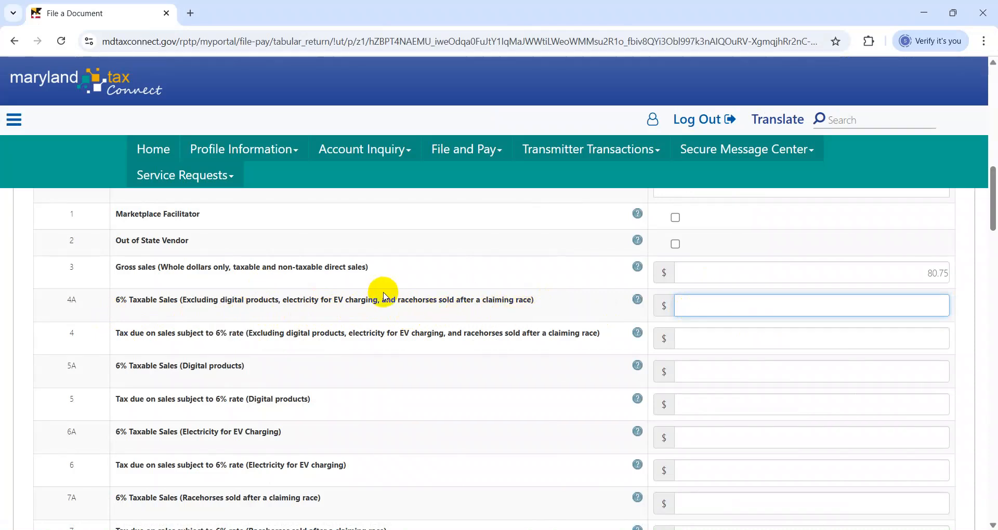
{"action": "left_click_drag", "start_coordinate": [188, 300], "coordinate": [298, 300]}
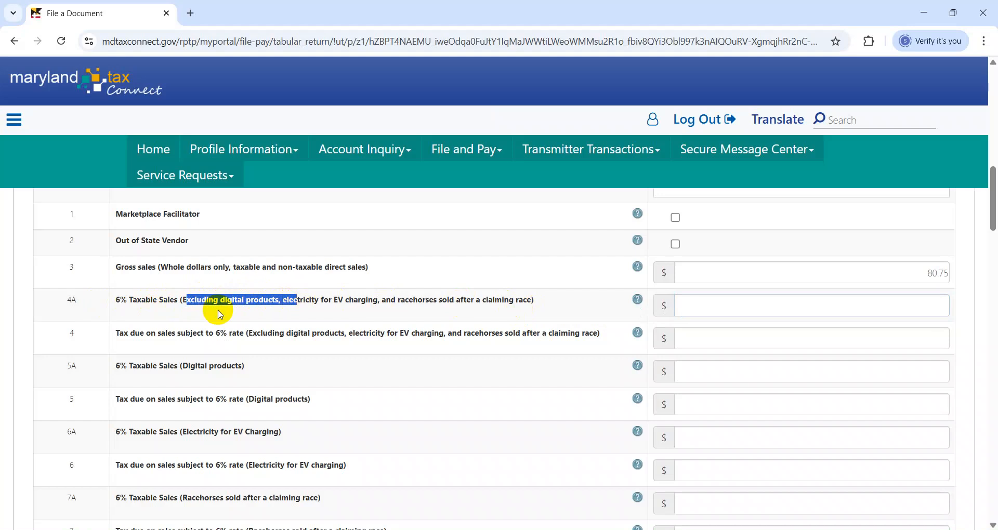
{"action": "left_click", "coordinate": [283, 310]}
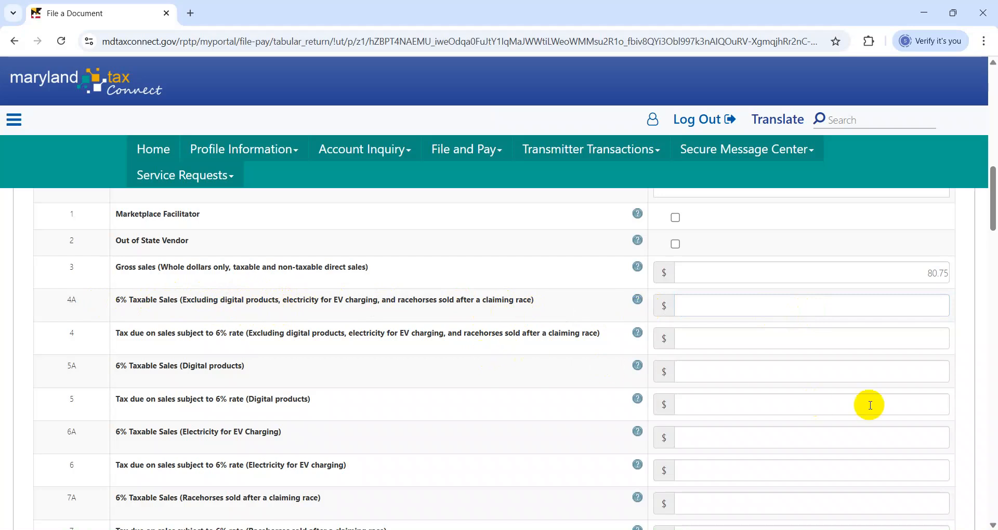
{"action": "left_click", "coordinate": [784, 312]}
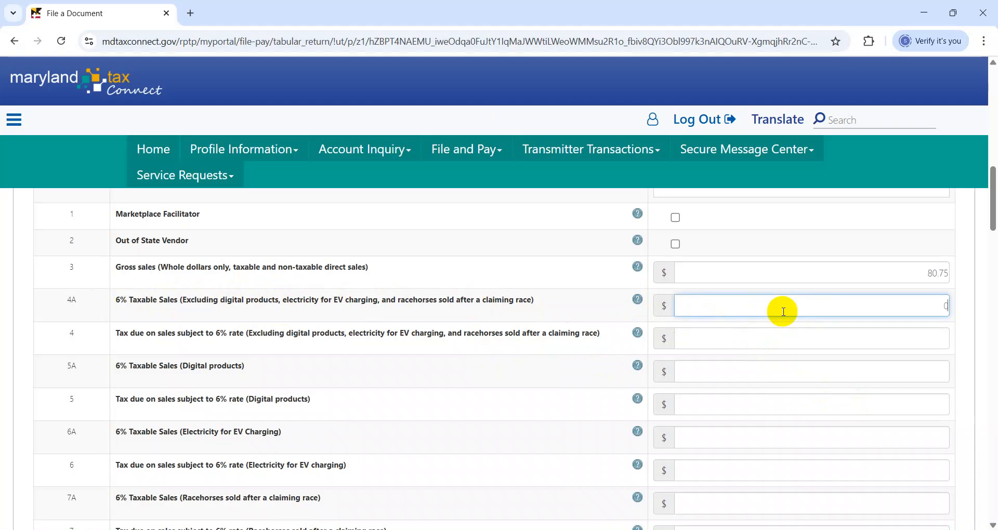
{"action": "key", "text": "Tab"}
{"action": "left_click_drag", "start_coordinate": [987, 209], "coordinate": [973, 525]}
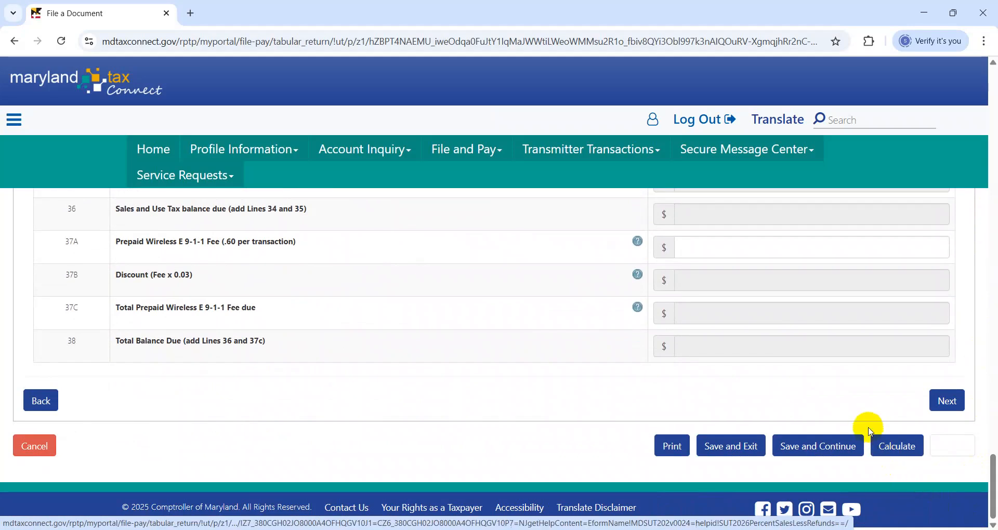
{"action": "left_click", "coordinate": [903, 450]}
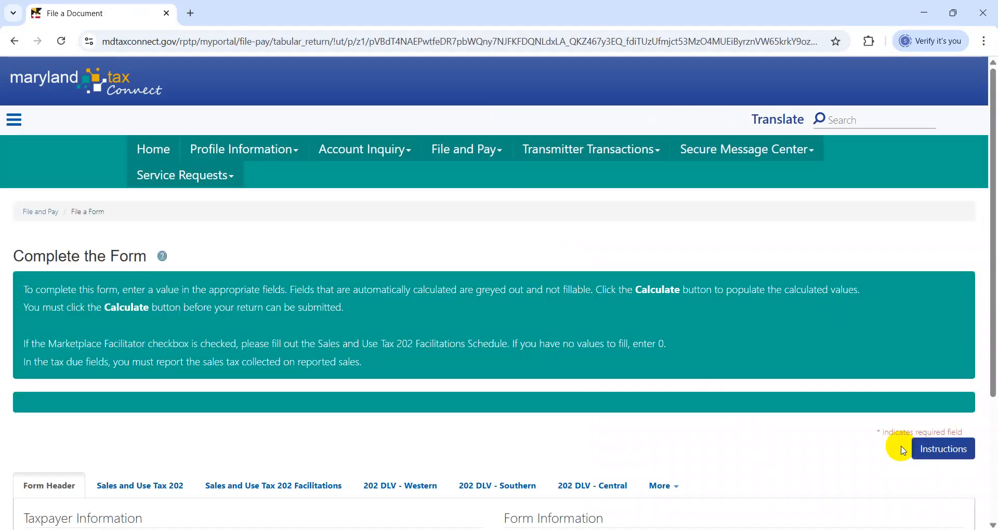
- Go back through the Sales and Use Tax 202 section to its end and submit the calculated return
{"action": "scroll", "coordinate": [903, 450], "scroll_direction": "down", "scroll_amount": 3}
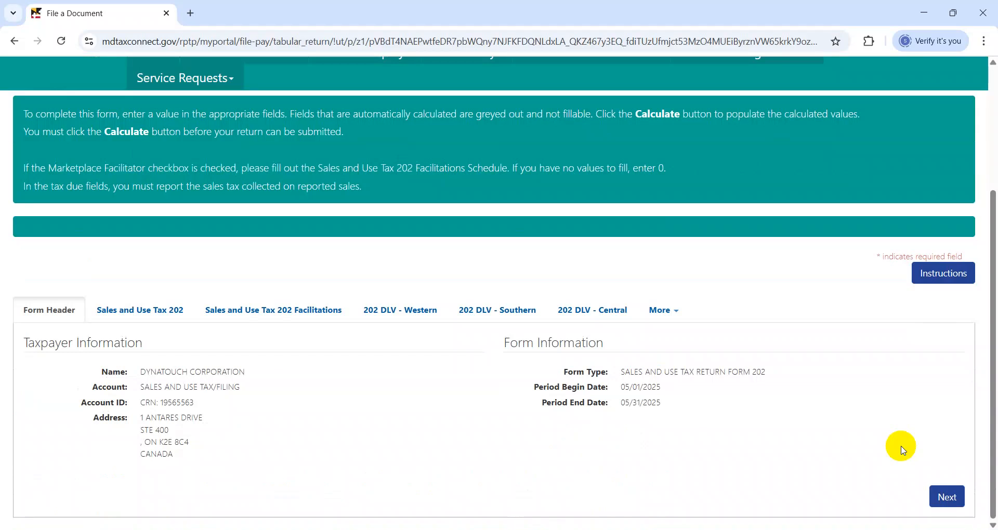
{"action": "left_click", "coordinate": [946, 500]}
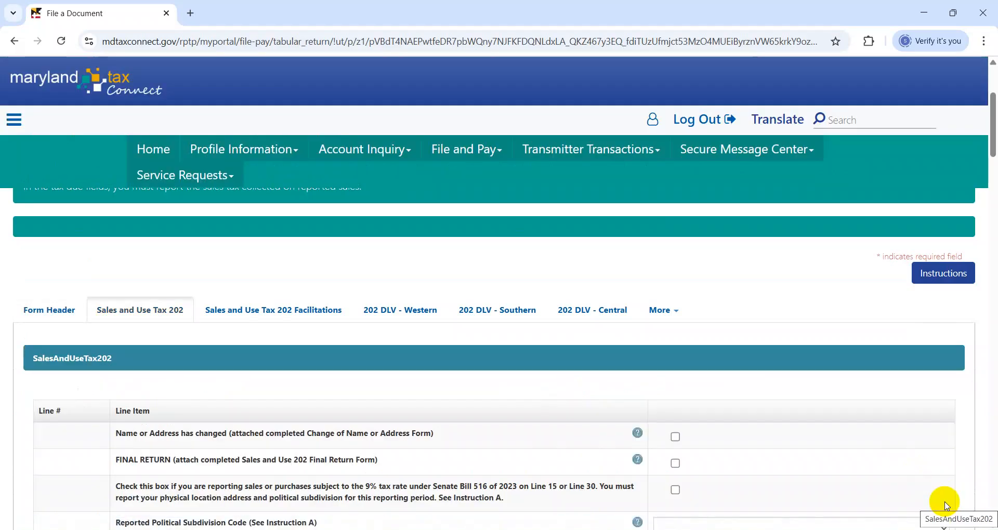
{"action": "left_click_drag", "start_coordinate": [993, 125], "coordinate": [994, 486]}
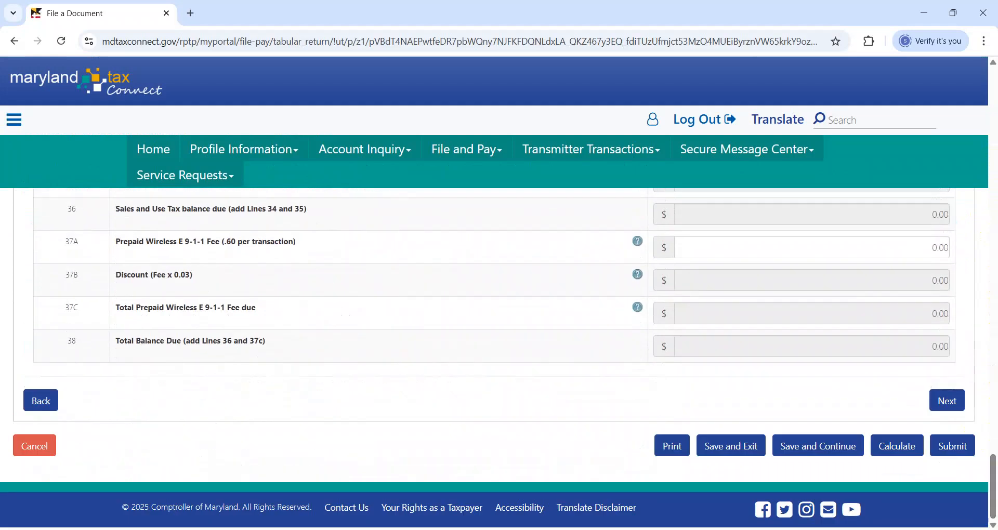
{"action": "left_click", "coordinate": [947, 448]}
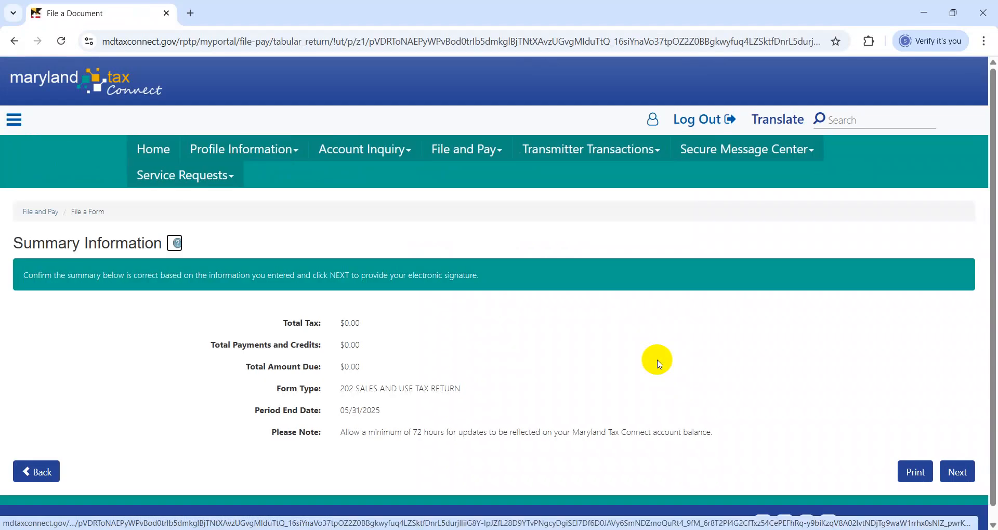
- Switch from the return's summary page to another open window
{"action": "key", "text": "alt+Tab"}
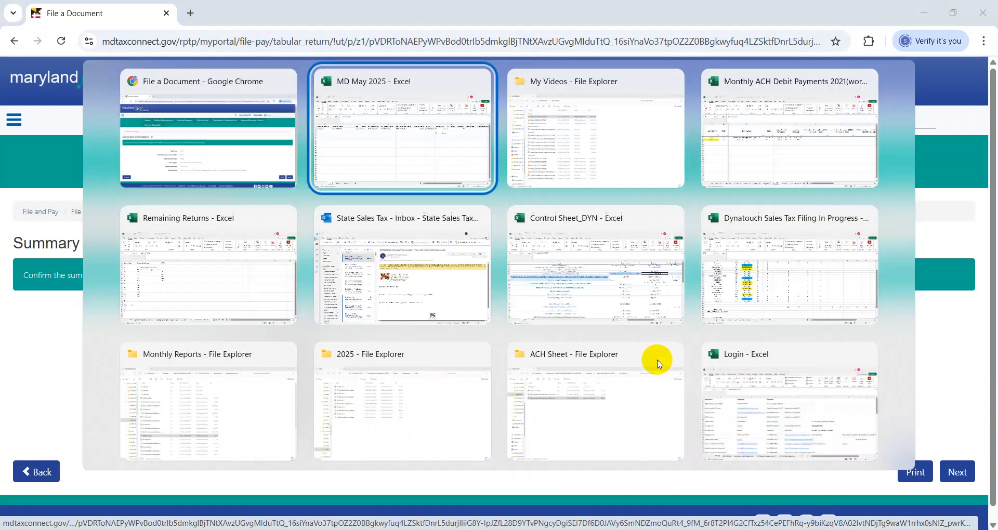